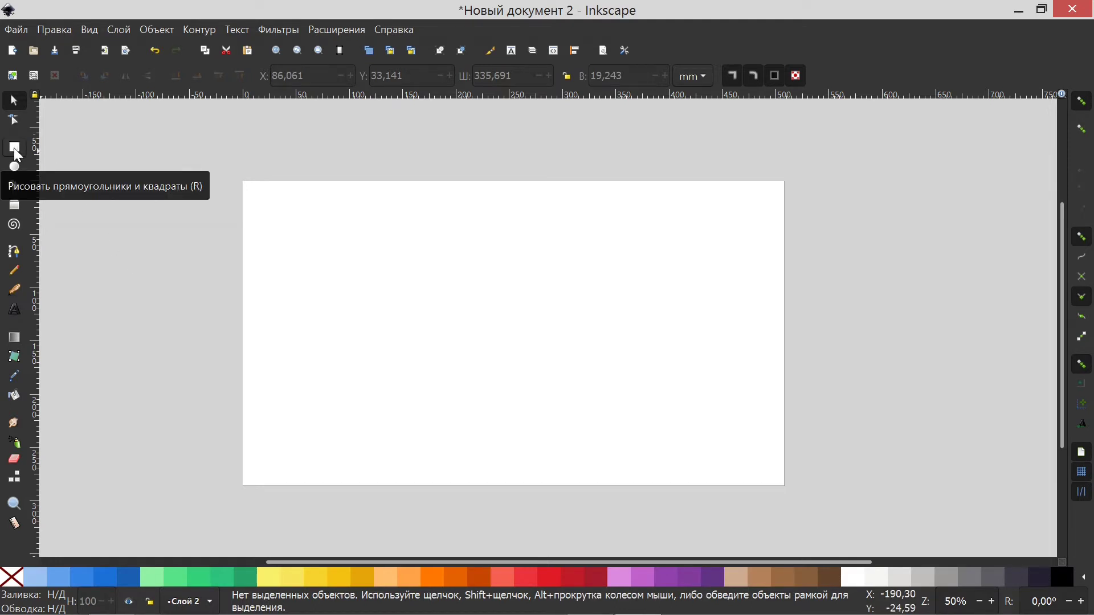
# - Draw a wide, thin red rectangle (about 352 × 18.7 mm) across the upper page
pyautogui.click(16, 151)
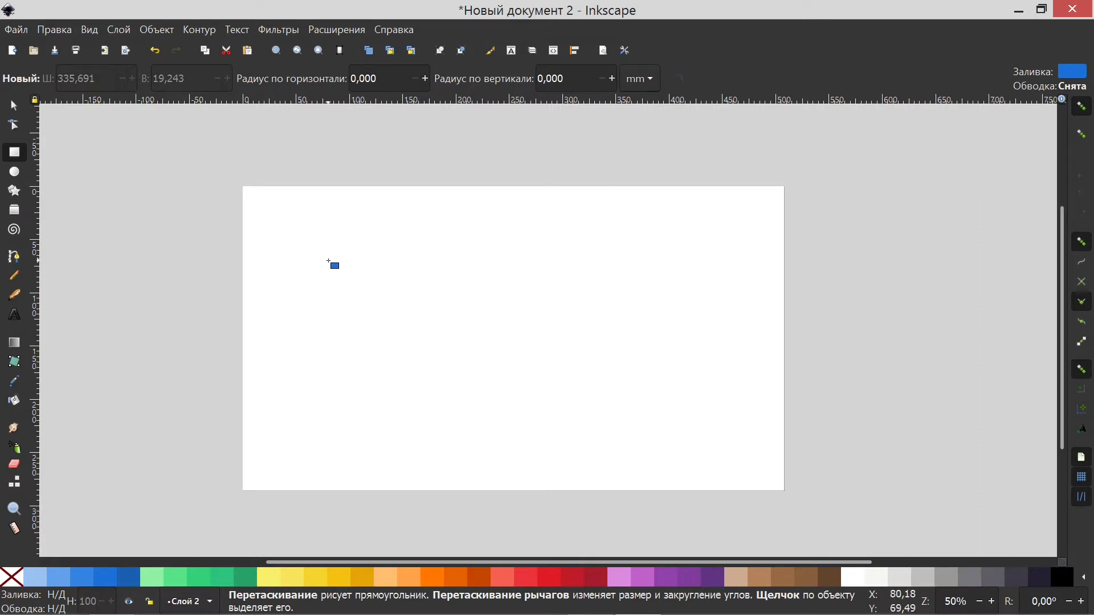
pyautogui.click(553, 584)
pyautogui.moveTo(307, 234)
pyautogui.mouseDown()
pyautogui.moveTo(478, 257)
pyautogui.moveTo(683, 255)
pyautogui.mouseUp()
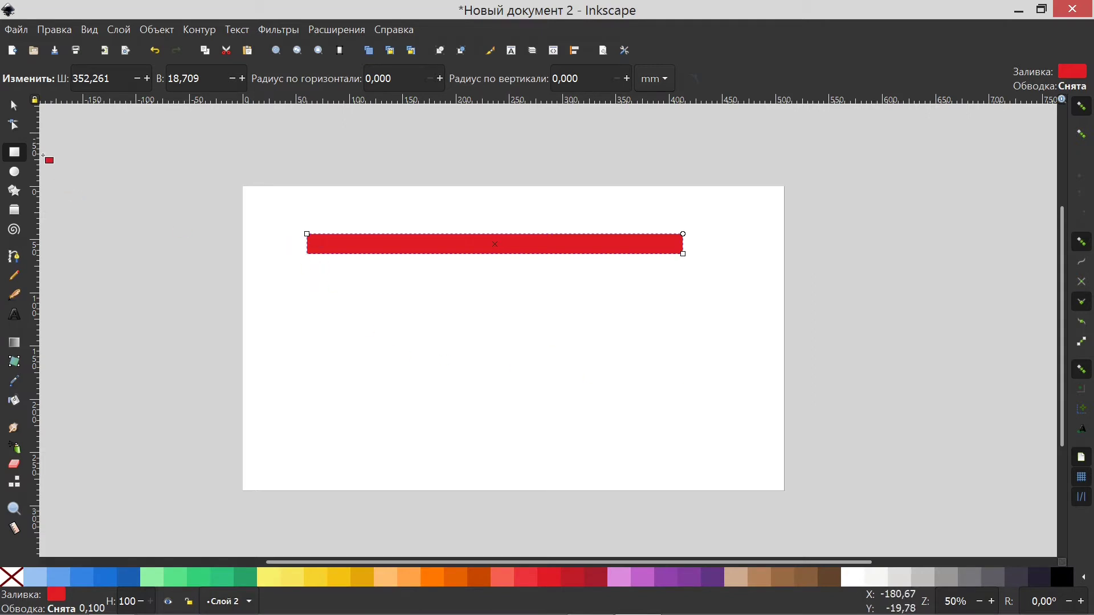
# - Duplicate the red bar and stack the copies edge to edge beneath it into a solid red block
pyautogui.click(13, 106)
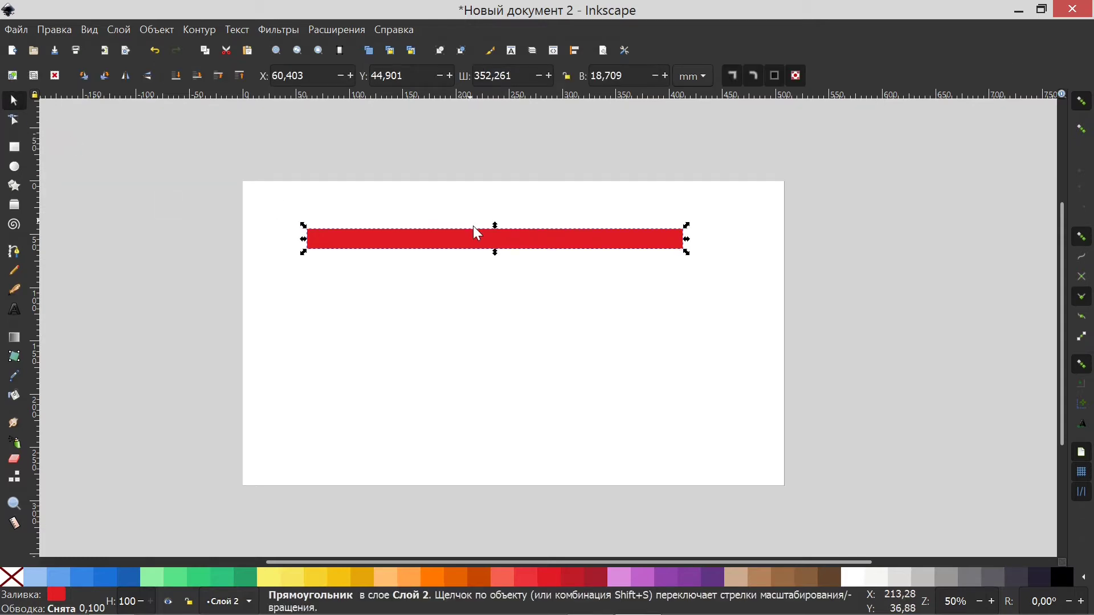
pyautogui.moveTo(484, 236); pyautogui.dragTo(502, 239)
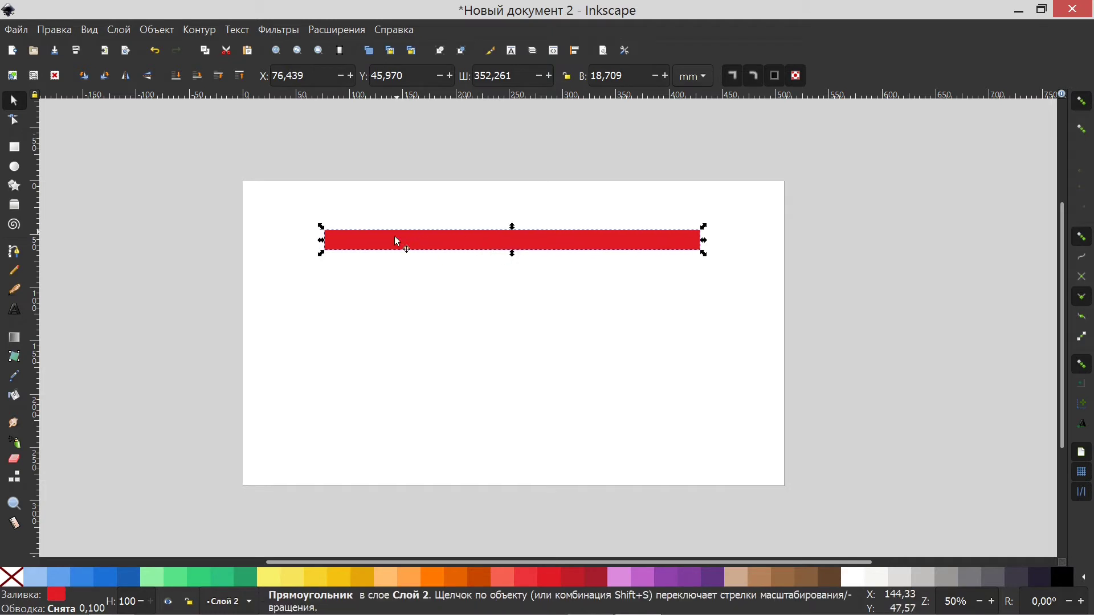
pyautogui.rightClick(437, 243)
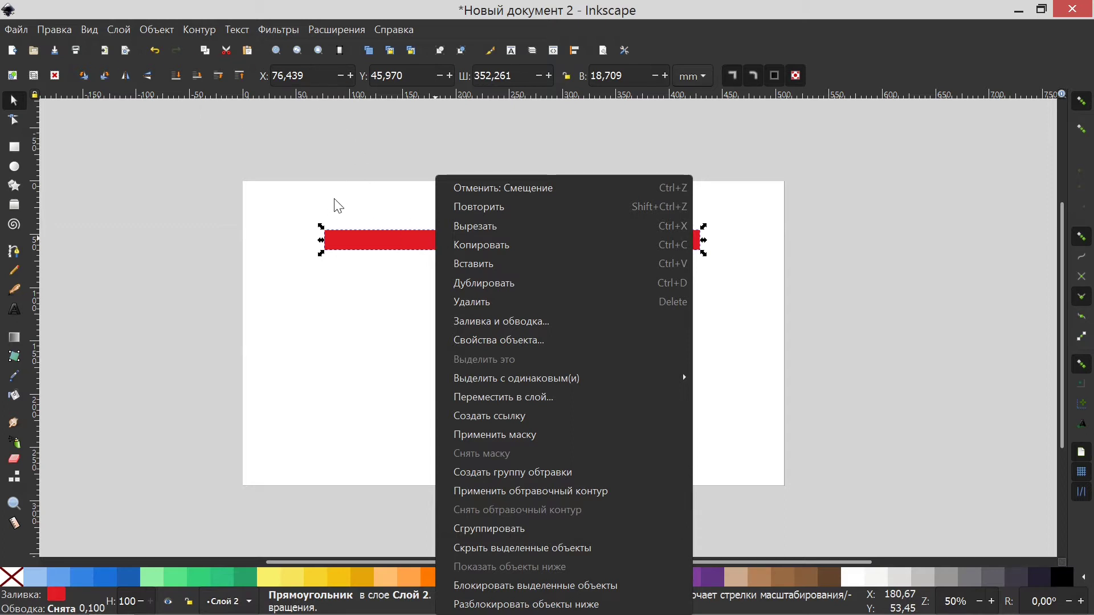
pyautogui.click(359, 215)
pyautogui.moveTo(431, 246); pyautogui.dragTo(438, 251)
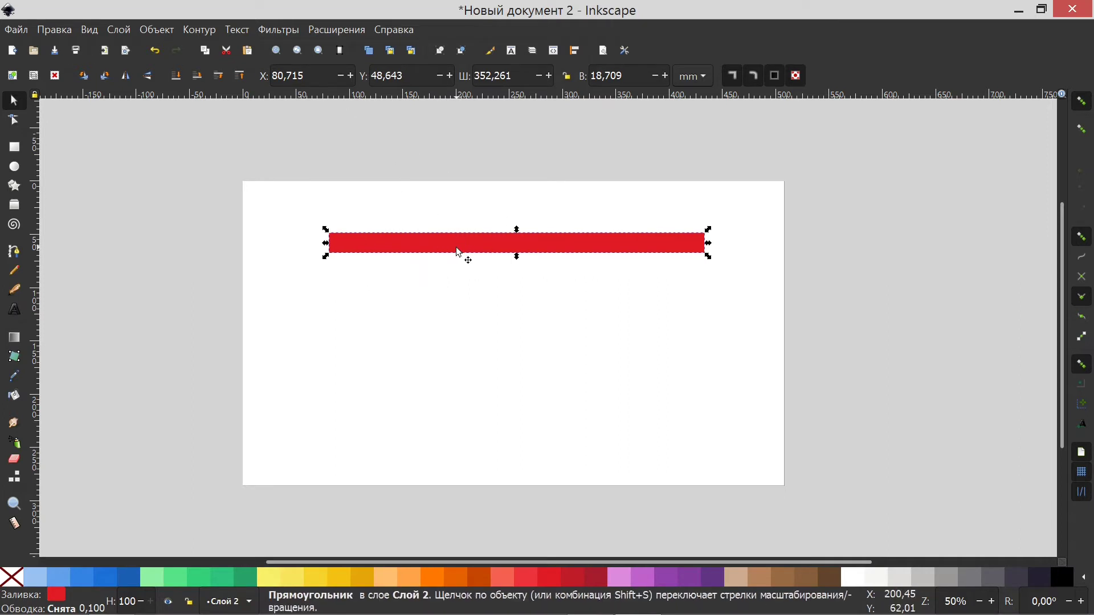
pyautogui.moveTo(466, 248); pyautogui.dragTo(470, 246)
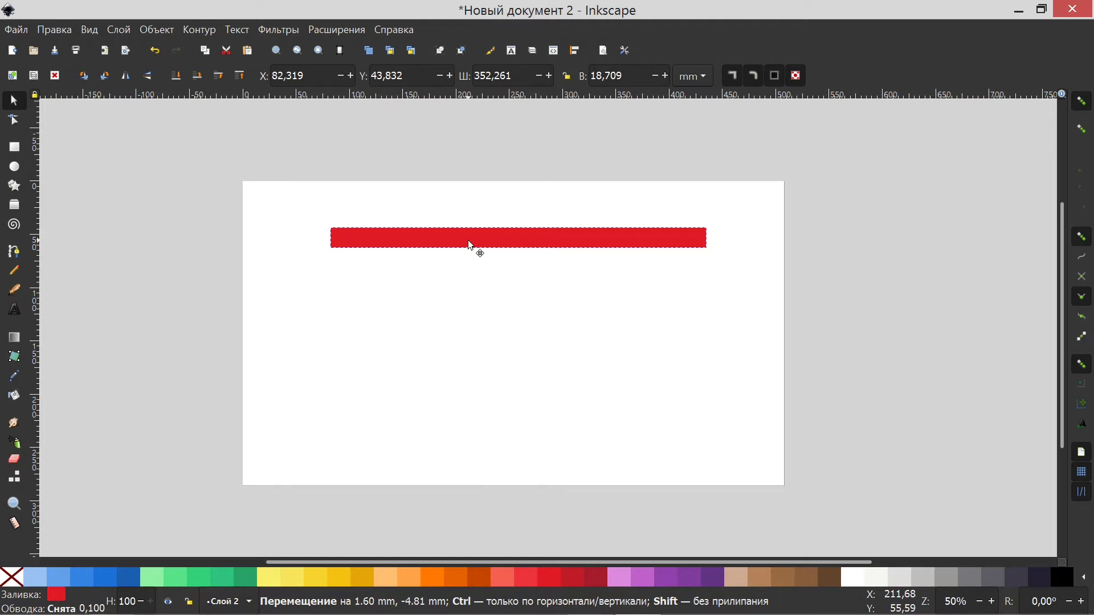
pyautogui.moveTo(470, 246)
pyautogui.mouseDown()
pyautogui.moveTo(457, 229)
pyautogui.moveTo(426, 231)
pyautogui.moveTo(430, 298)
pyautogui.mouseUp()
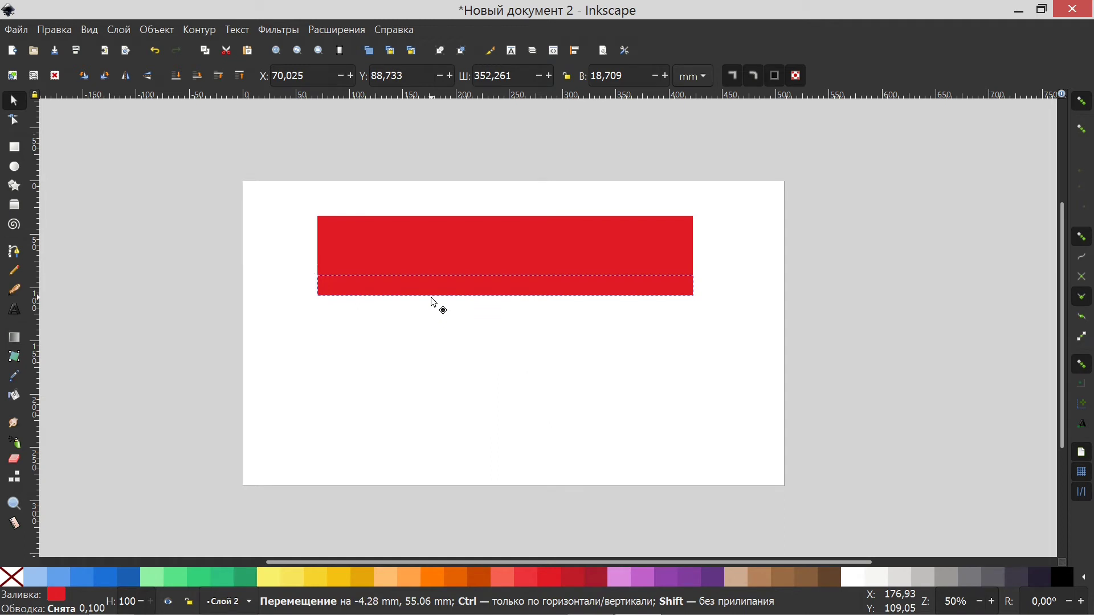
pyautogui.moveTo(433, 302)
pyautogui.mouseDown()
pyautogui.moveTo(431, 339)
pyautogui.moveTo(433, 320)
pyautogui.mouseUp()
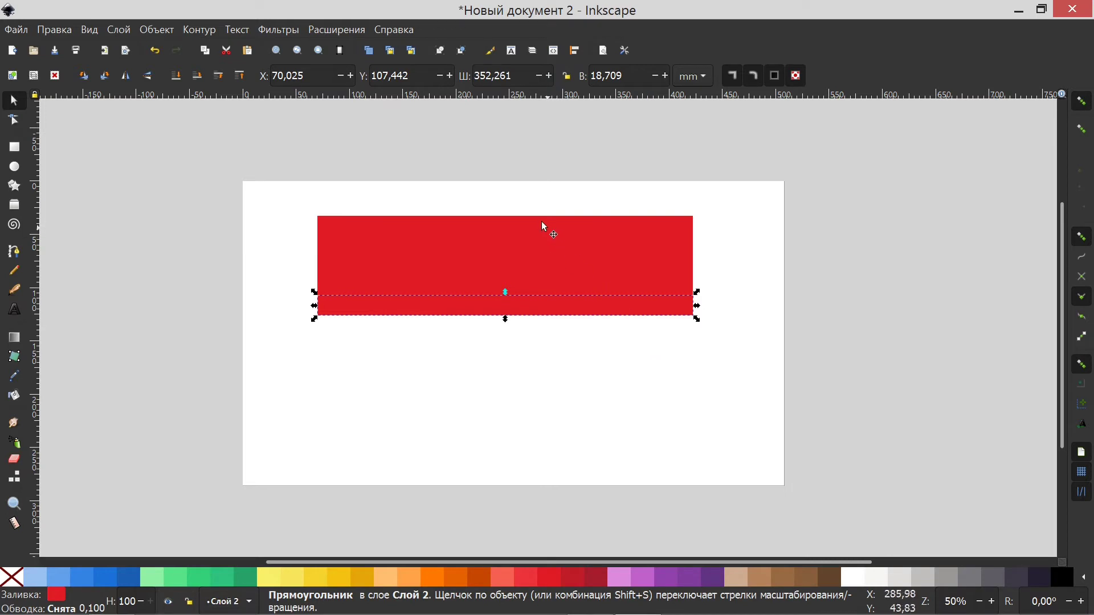
# - Colour the second to fifth stripes orange, yellow, blue and lilac, then deselect
pyautogui.click(461, 248)
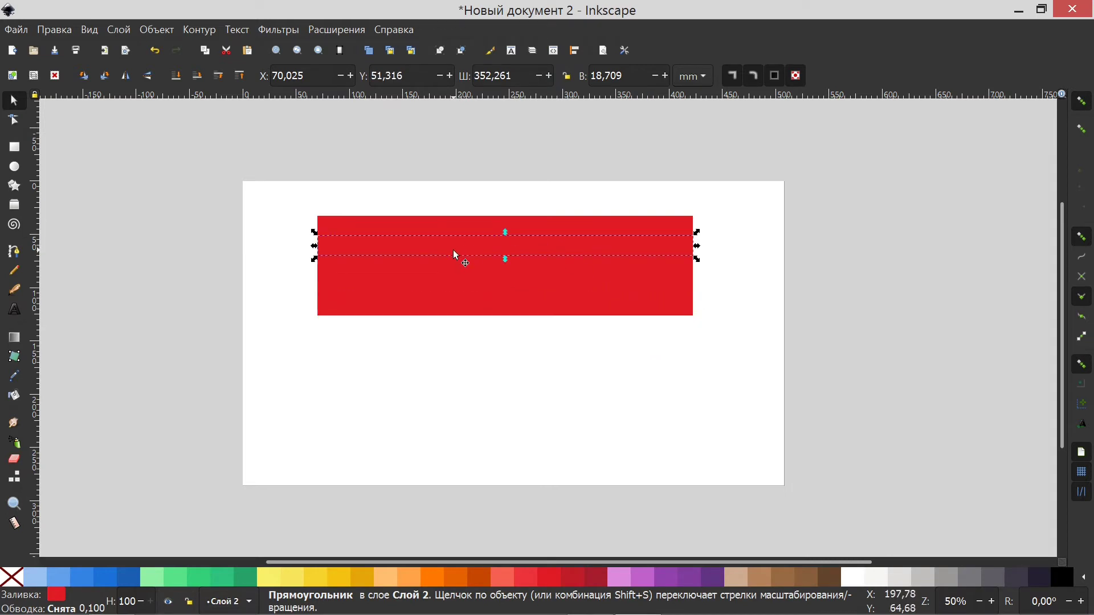
pyautogui.click(436, 575)
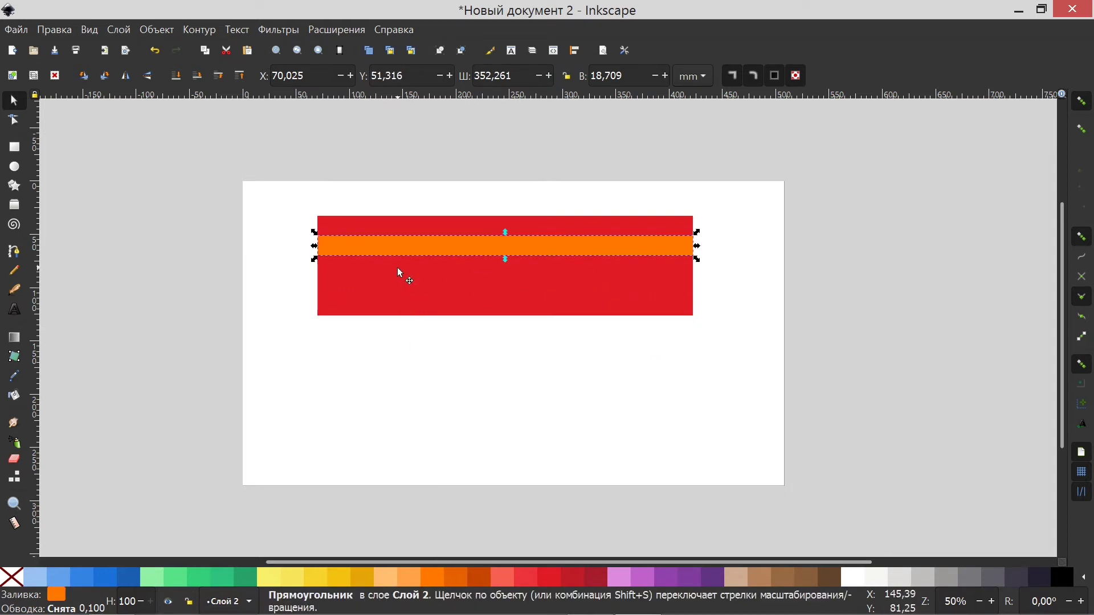
pyautogui.click(399, 272)
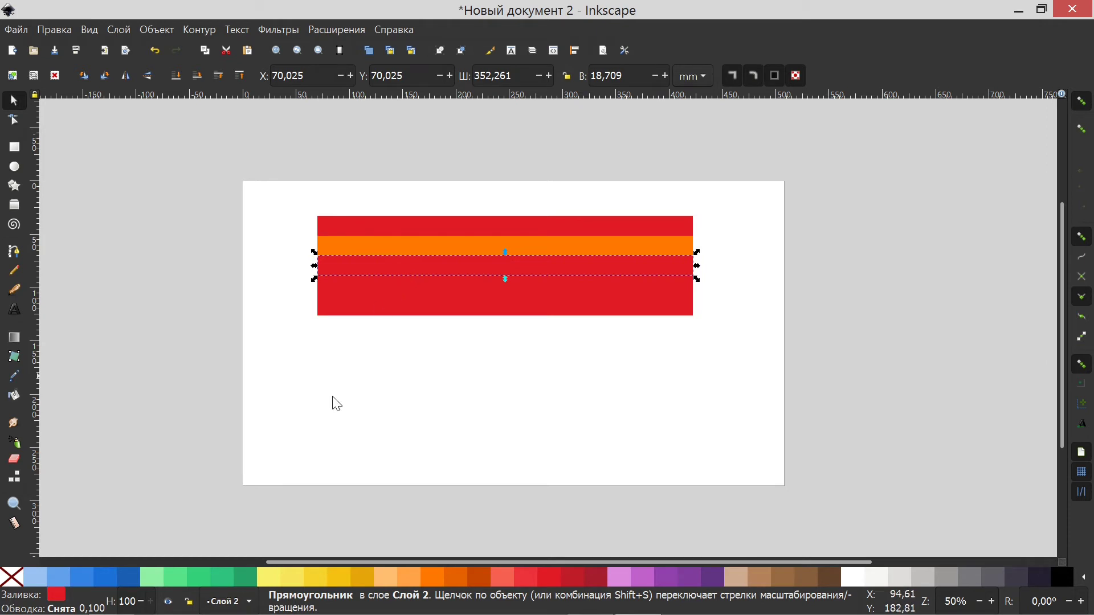
pyautogui.click(340, 577)
pyautogui.click(366, 287)
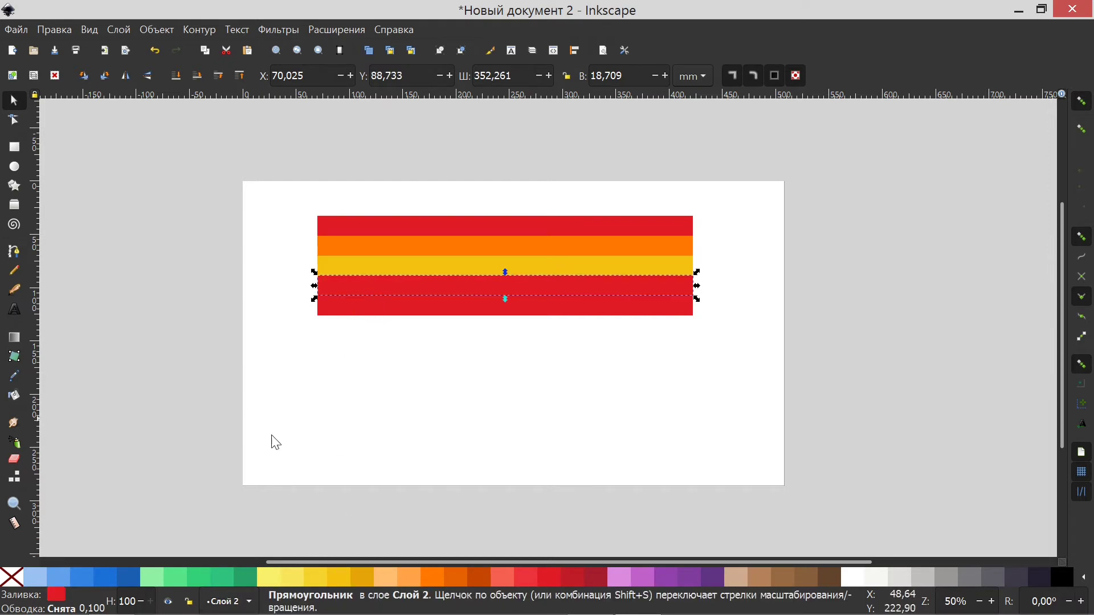
pyautogui.click(109, 575)
pyautogui.click(348, 307)
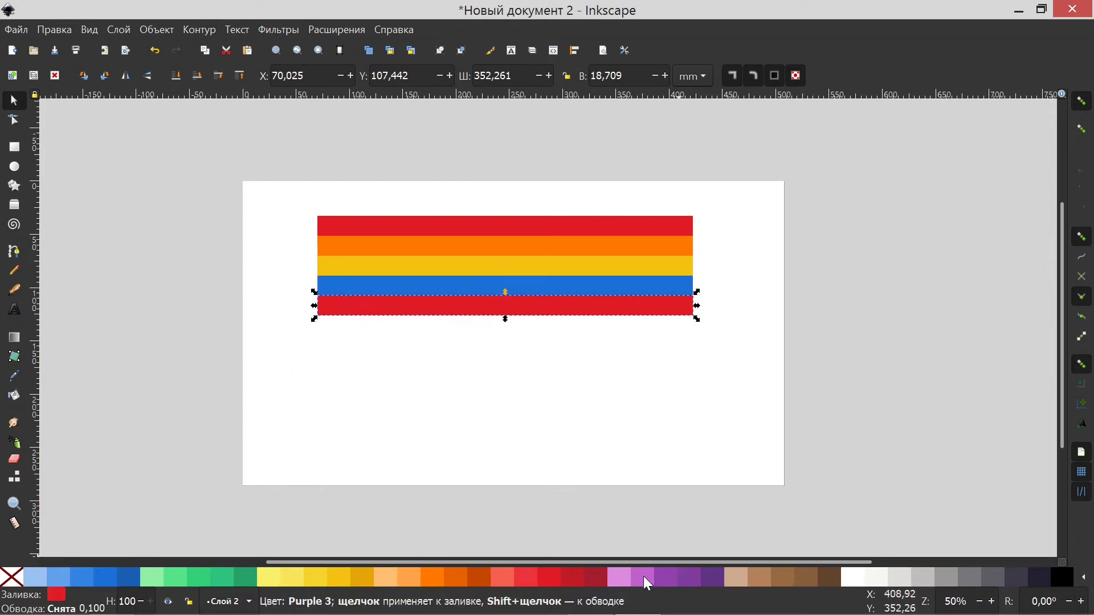
pyautogui.click(617, 577)
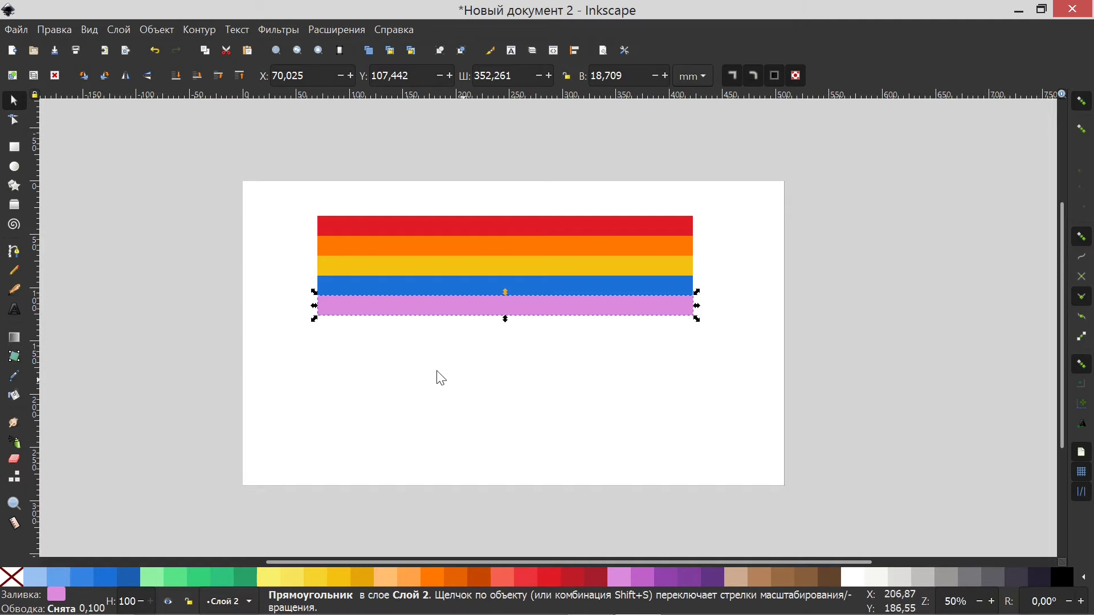
pyautogui.click(304, 211)
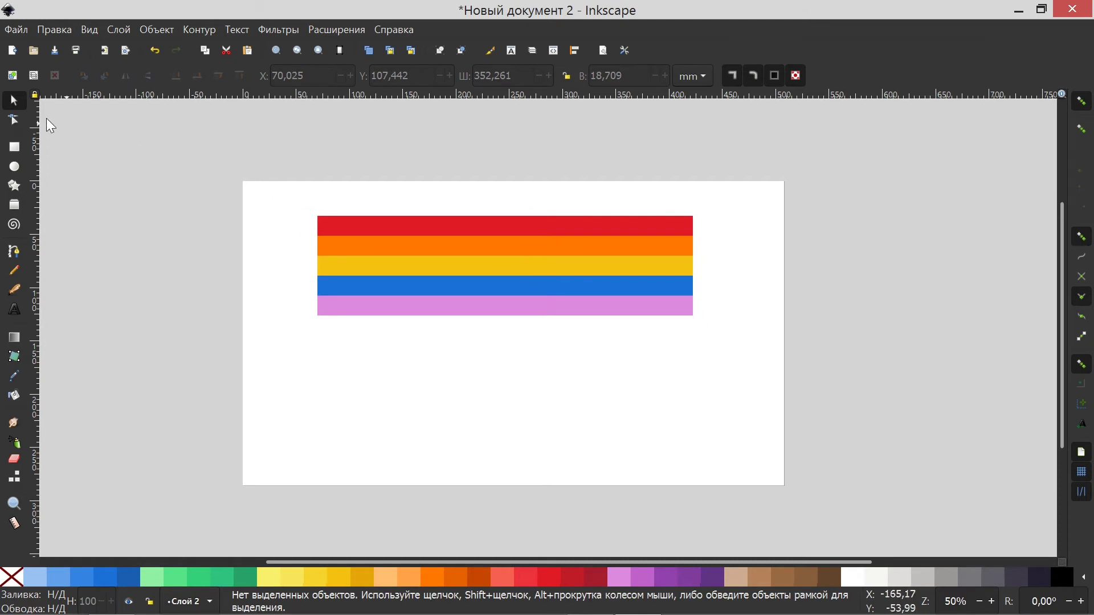
# - Group the five stripes, move the group to the right of the page, and copy it
pyautogui.moveTo(268, 186)
pyautogui.mouseDown()
pyautogui.moveTo(481, 328)
pyautogui.moveTo(749, 369)
pyautogui.mouseUp()
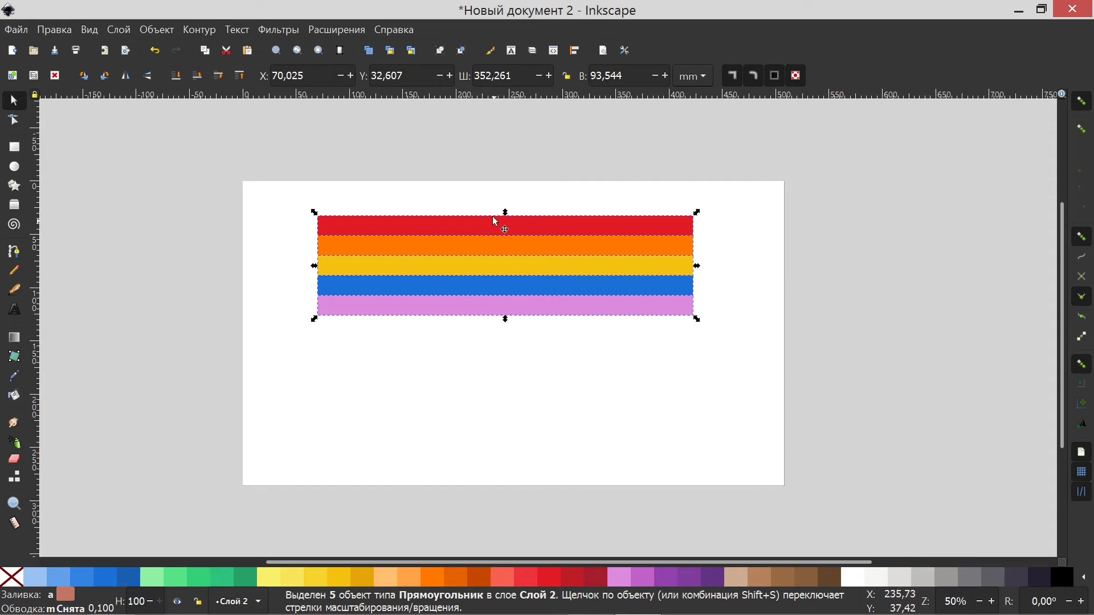
pyautogui.click(440, 53)
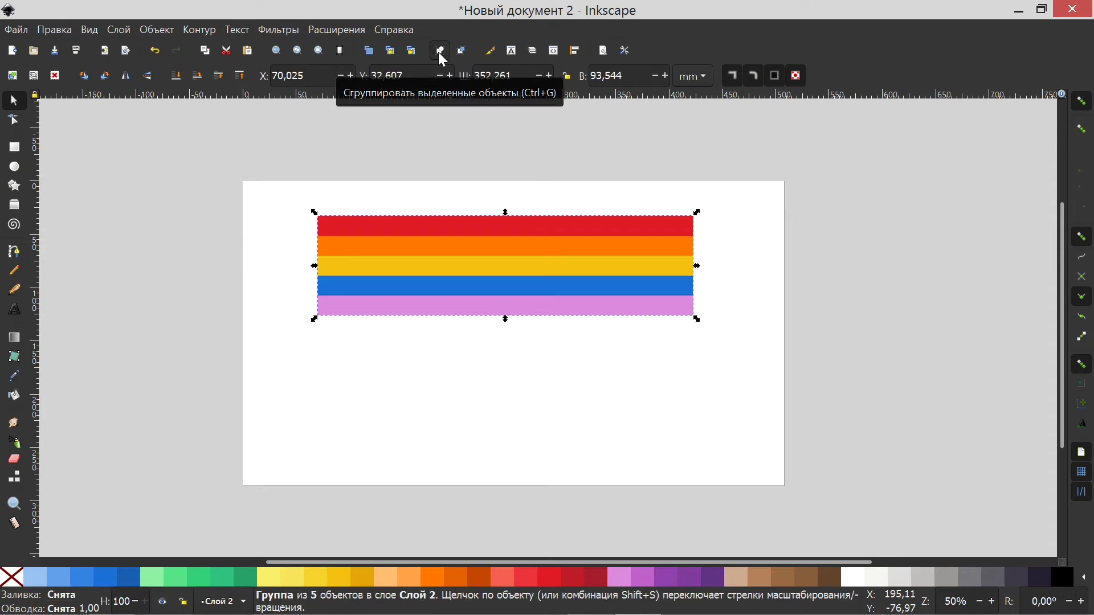
pyautogui.click(488, 371)
pyautogui.moveTo(480, 259)
pyautogui.mouseDown()
pyautogui.moveTo(882, 251)
pyautogui.moveTo(916, 214)
pyautogui.moveTo(904, 211)
pyautogui.mouseUp()
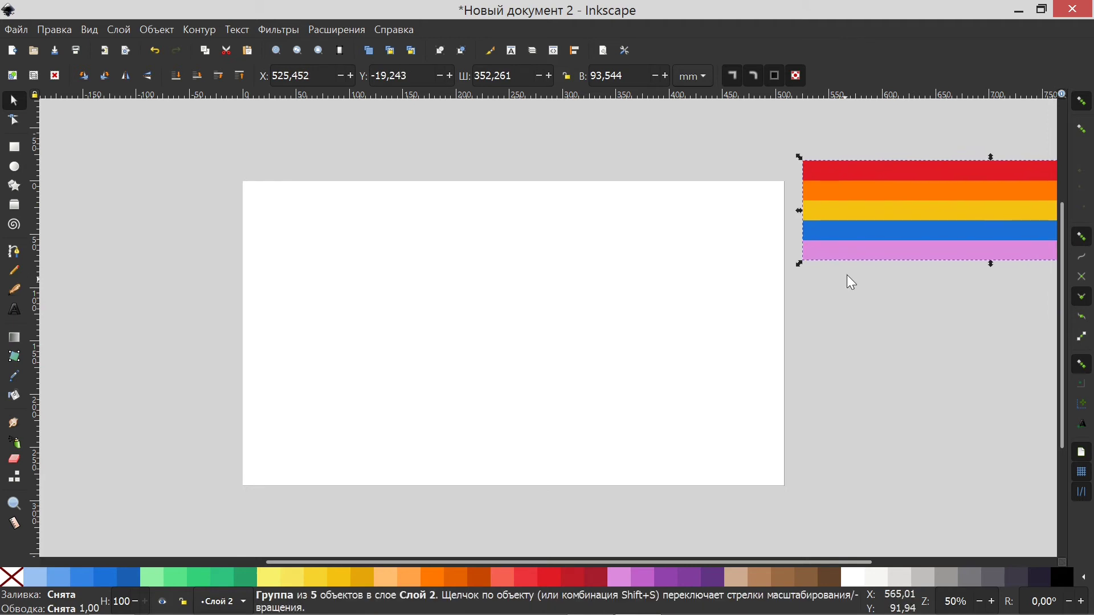
pyautogui.rightClick(886, 205)
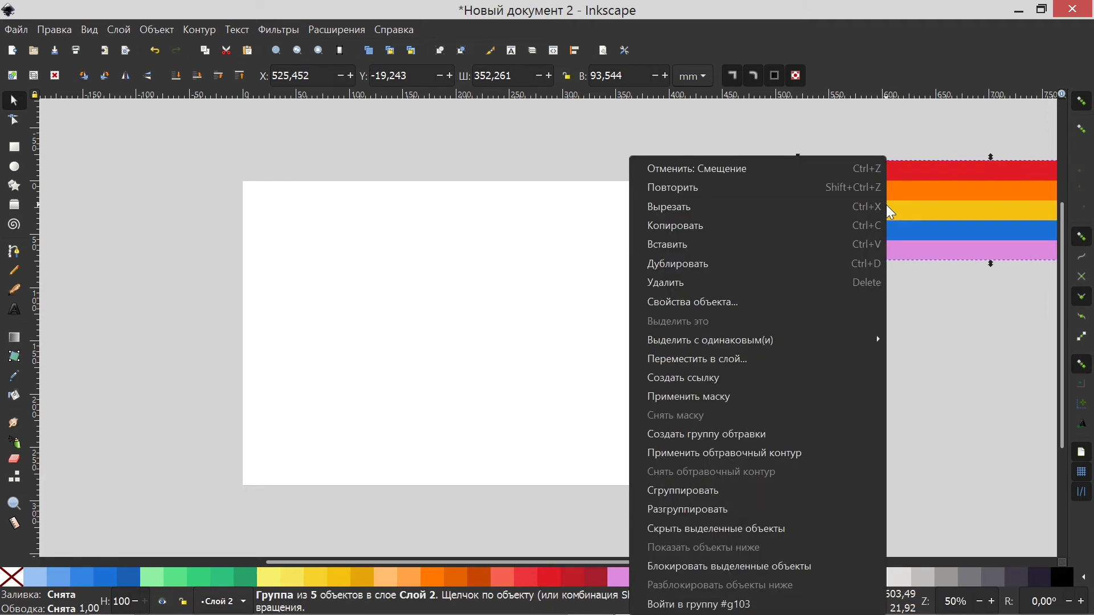
pyautogui.click(693, 226)
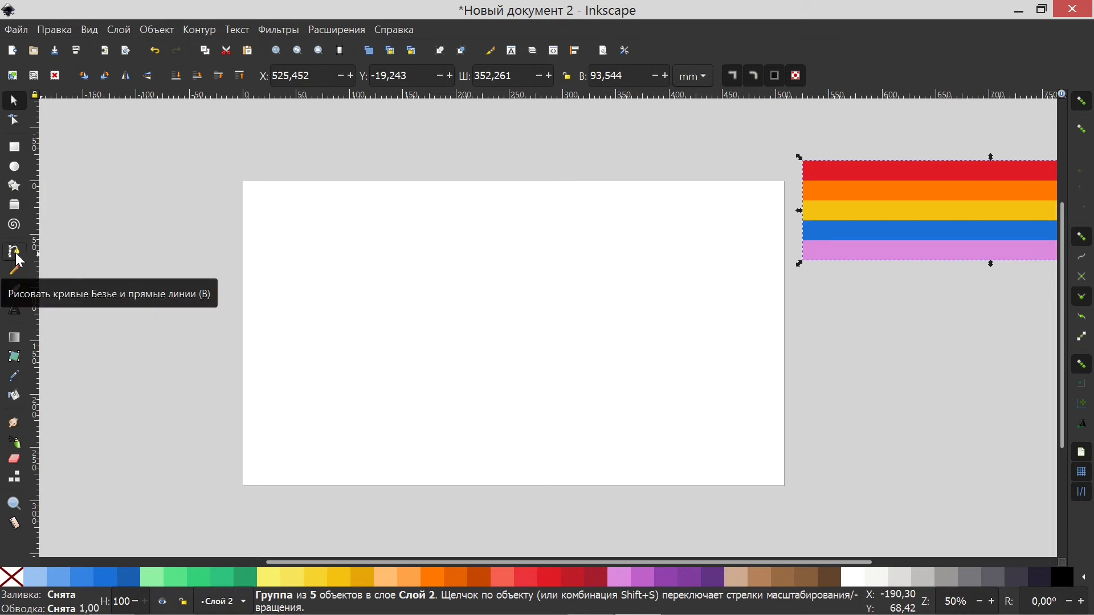
# - Set the Bezier tool's Shape option to «Изгиб из буфера обмена» (Bend from clipboard)
pyautogui.click(17, 256)
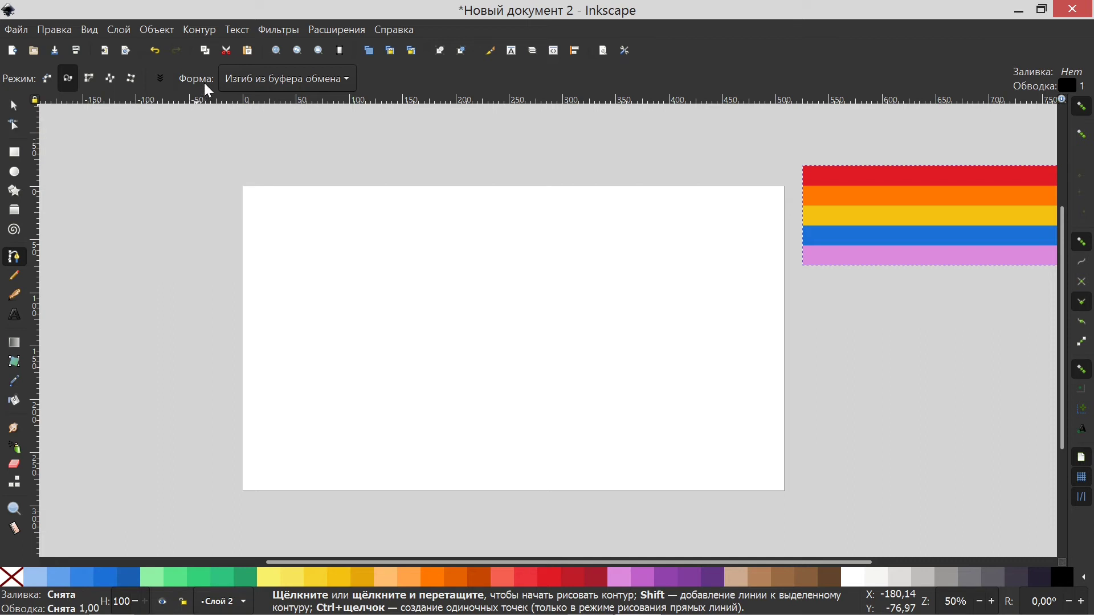
pyautogui.click(310, 86)
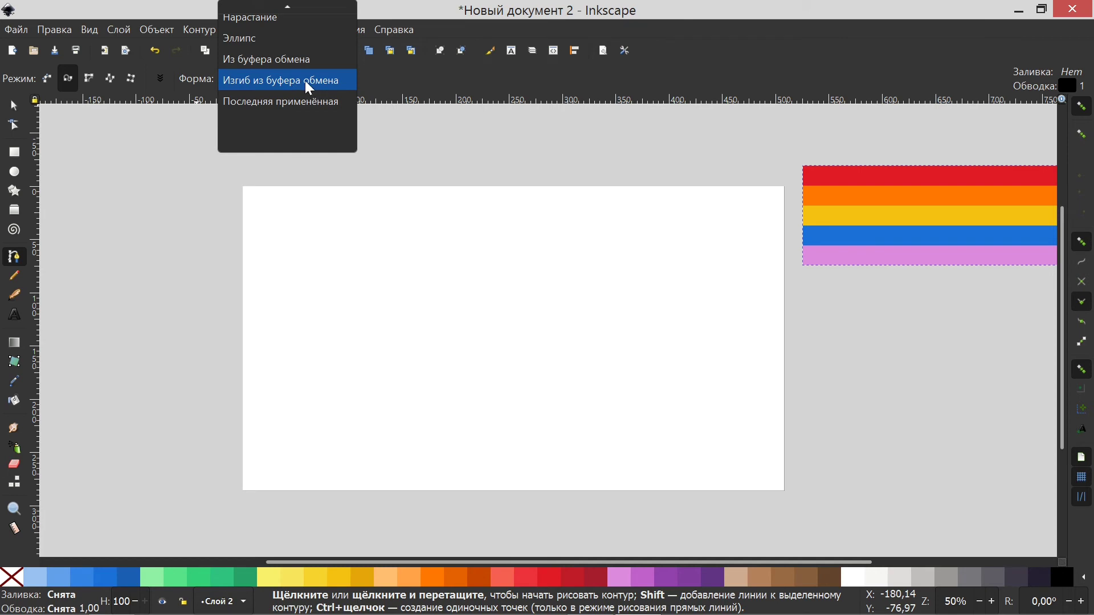
pyautogui.click(300, 85)
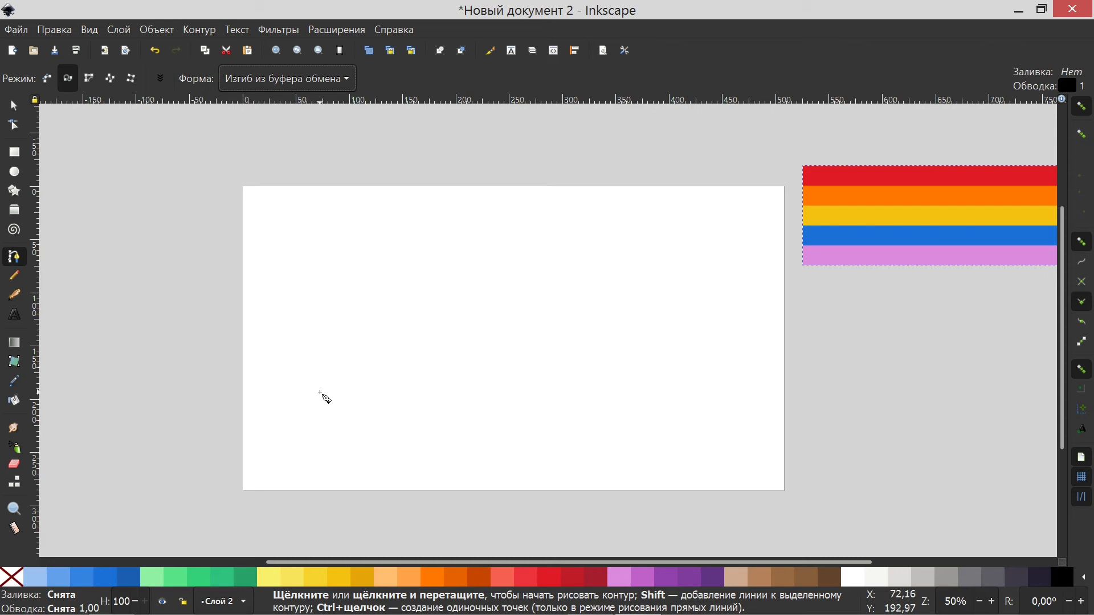
# - Draw an arched path across the page to bend the stripes into a rainbow, then shift it into place
pyautogui.click(319, 393)
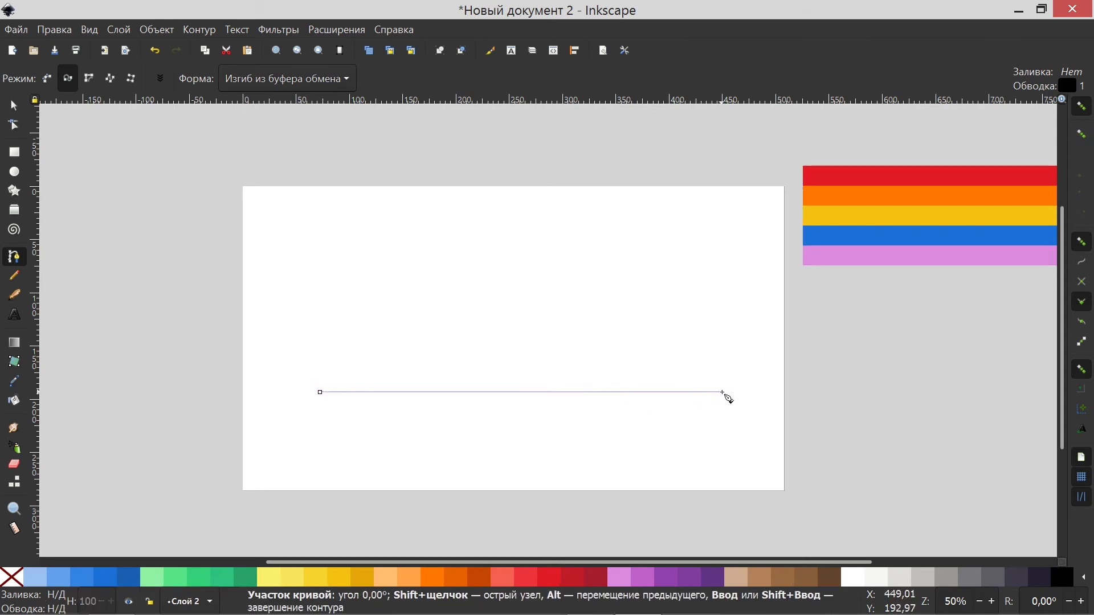
pyautogui.moveTo(720, 393); pyautogui.dragTo(721, 395)
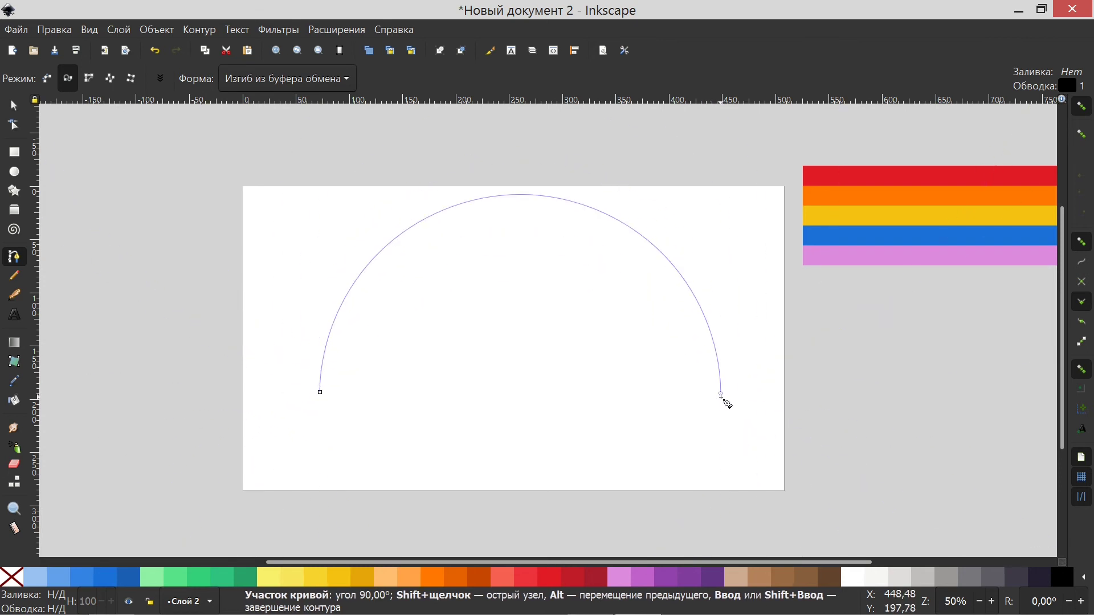
pyautogui.press('Return')
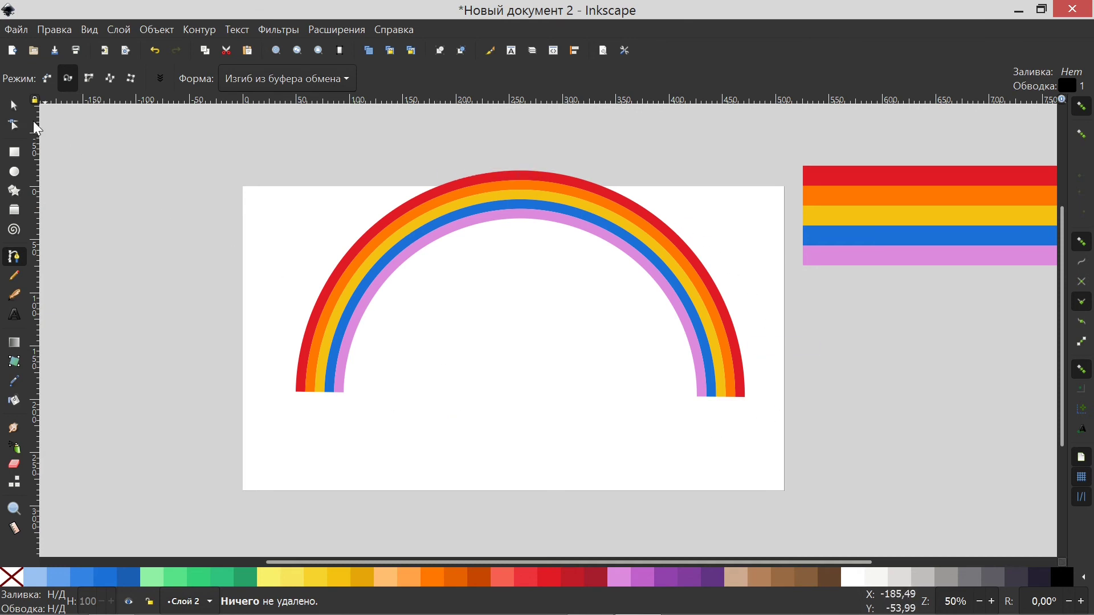
pyautogui.press('s')
pyautogui.moveTo(442, 196); pyautogui.dragTo(454, 234)
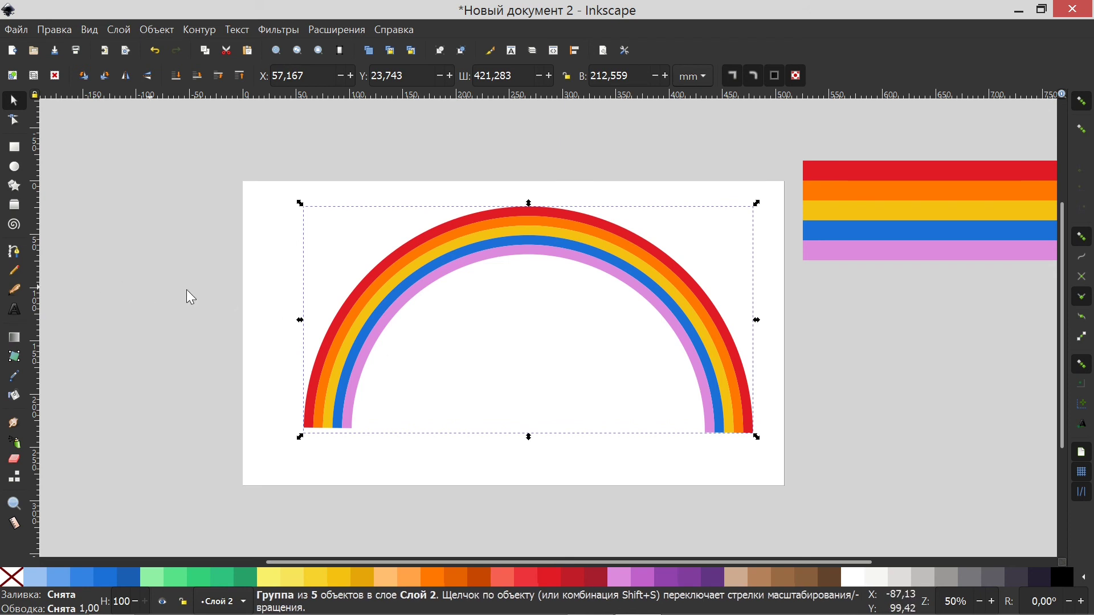
# - Reselect the Bezier tool and pan the canvas to inspect the rainbow arc
pyautogui.click(14, 251)
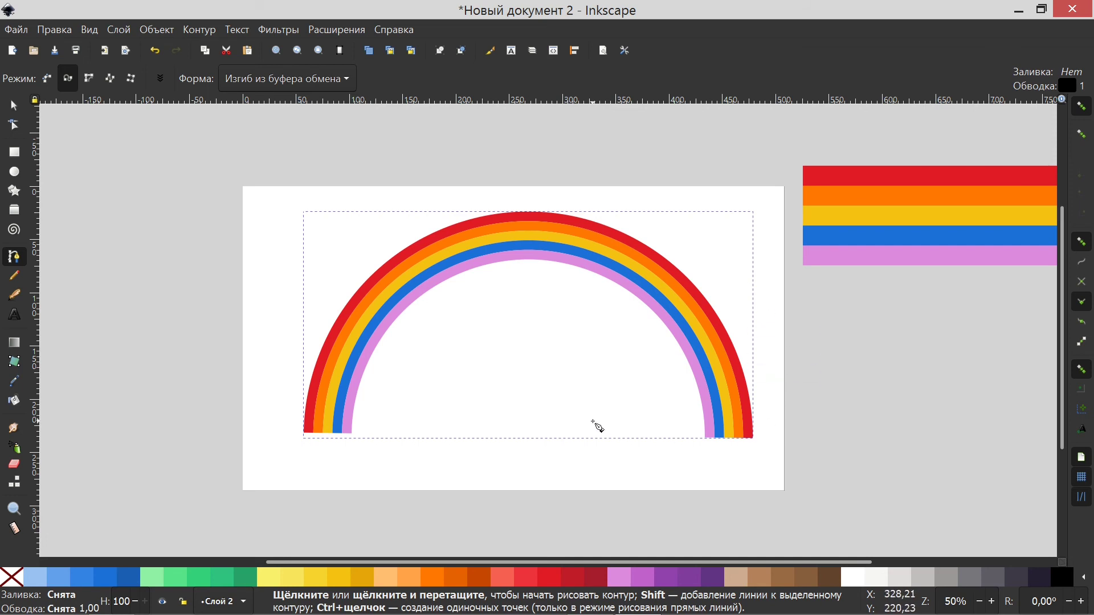
pyautogui.hscroll(8, 740, 393)
pyautogui.hscroll(3, 682, 390)
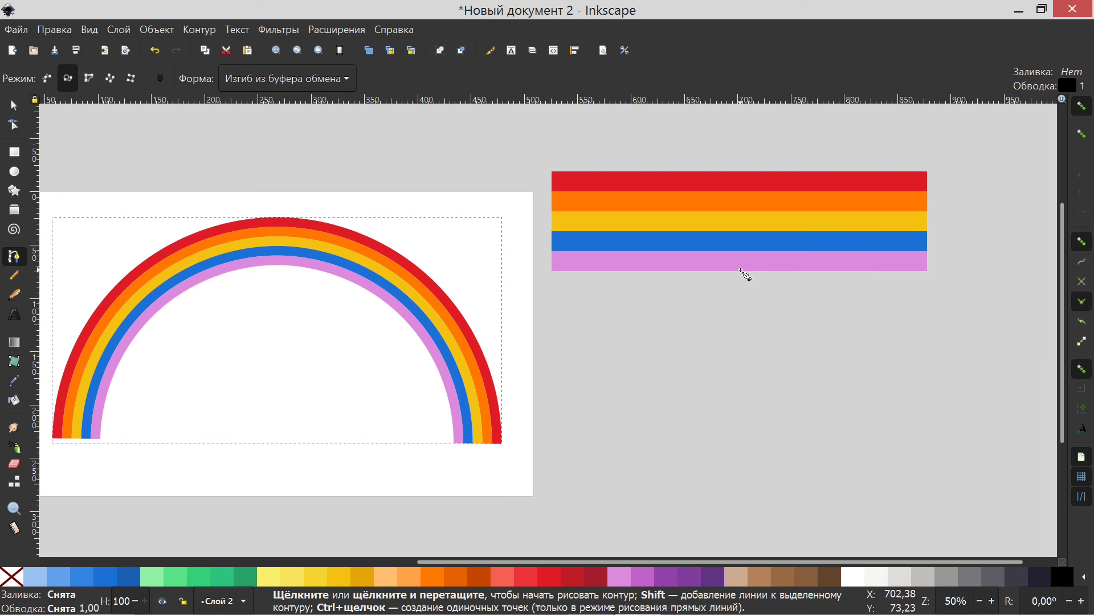
pyautogui.moveTo(544, 363); pyautogui.dragTo(743, 340)
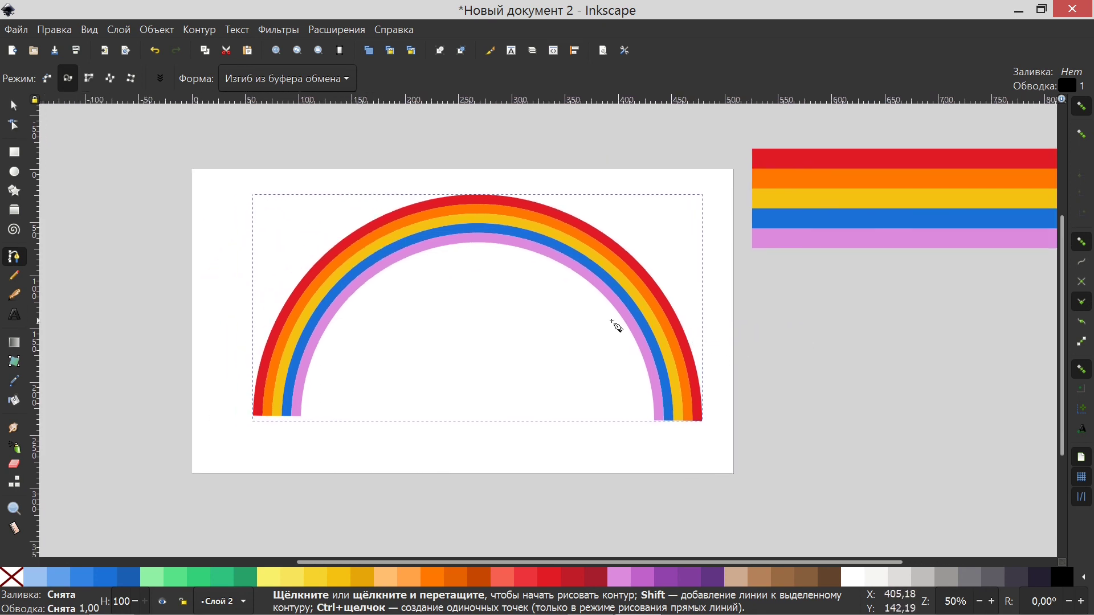